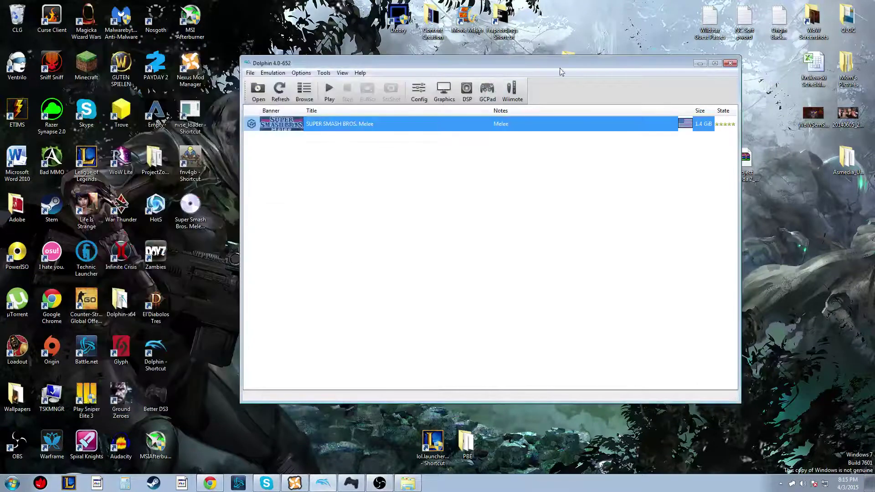
Minimize the Dolphin window and move the Super Smash Bros. Melee disc image and Dolphin shortcut side by side to mid-desktop.
left_click_drag(559, 71, 485, 220)
left_click(625, 213)
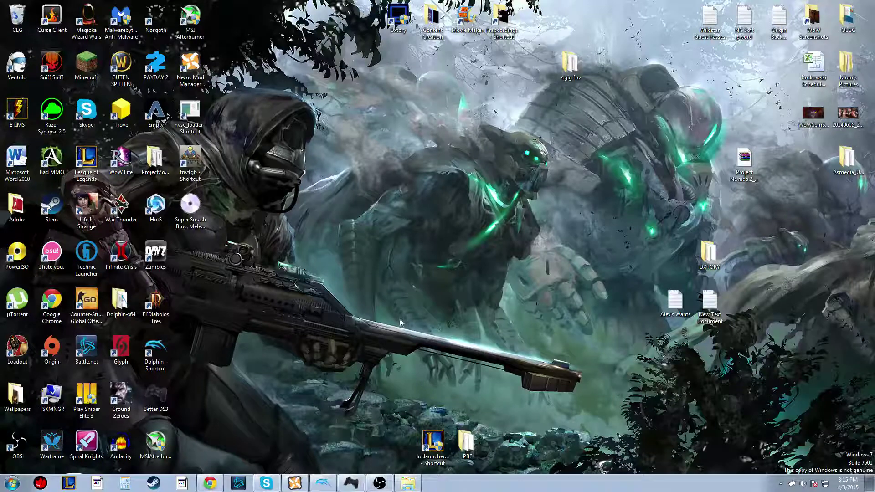
left_click_drag(187, 224, 361, 225)
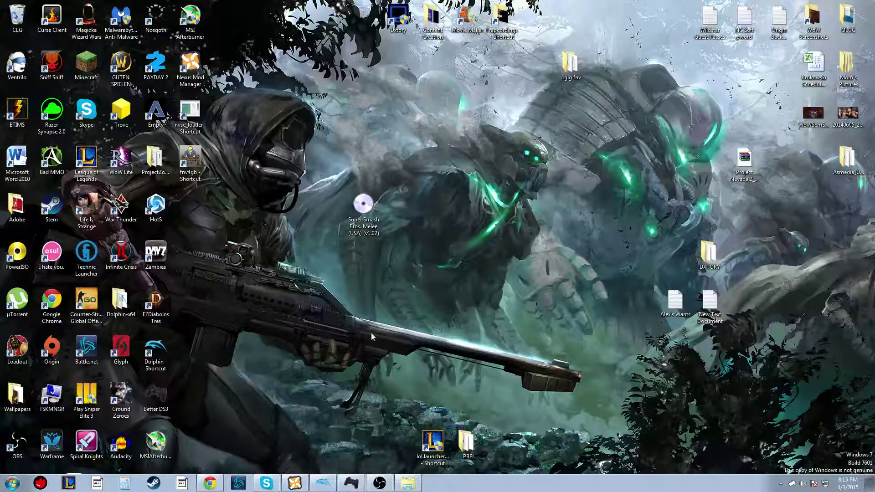
left_click_drag(170, 366, 413, 222)
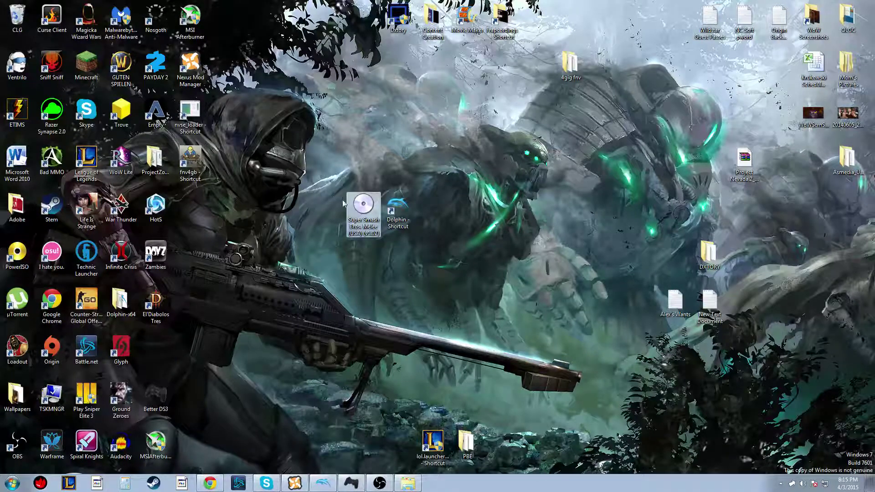
left_click(324, 275)
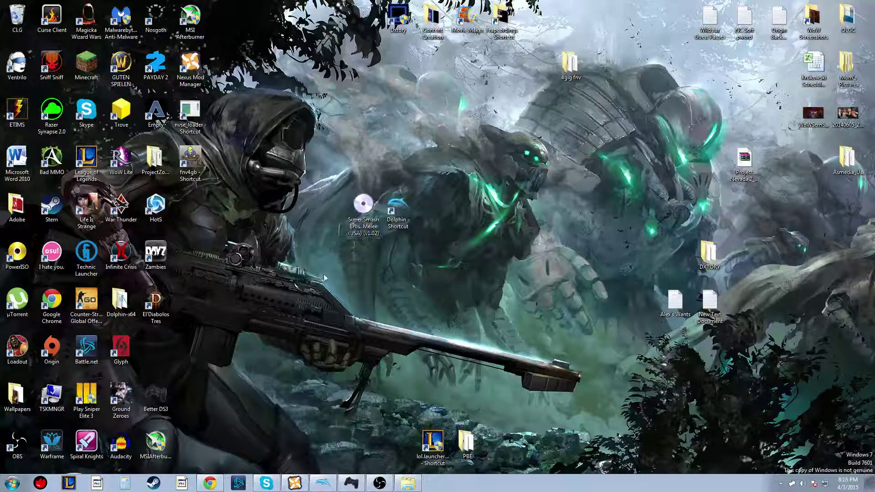
left_click(398, 207)
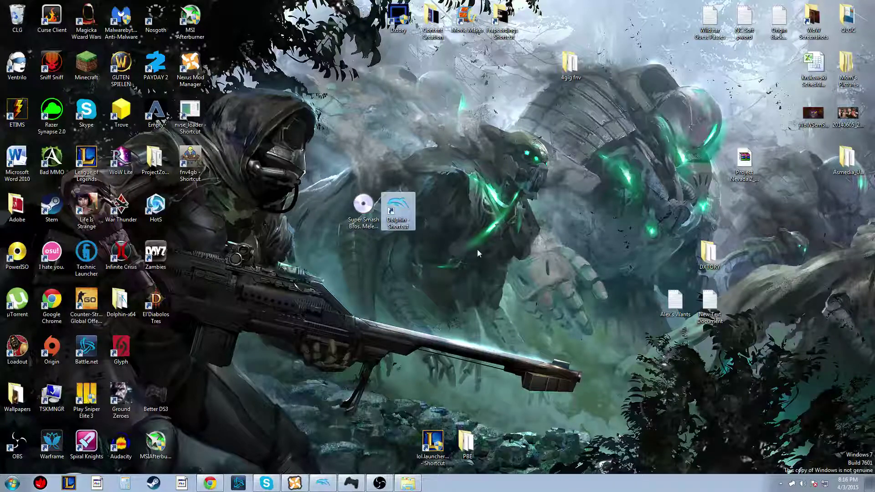
left_click(477, 250)
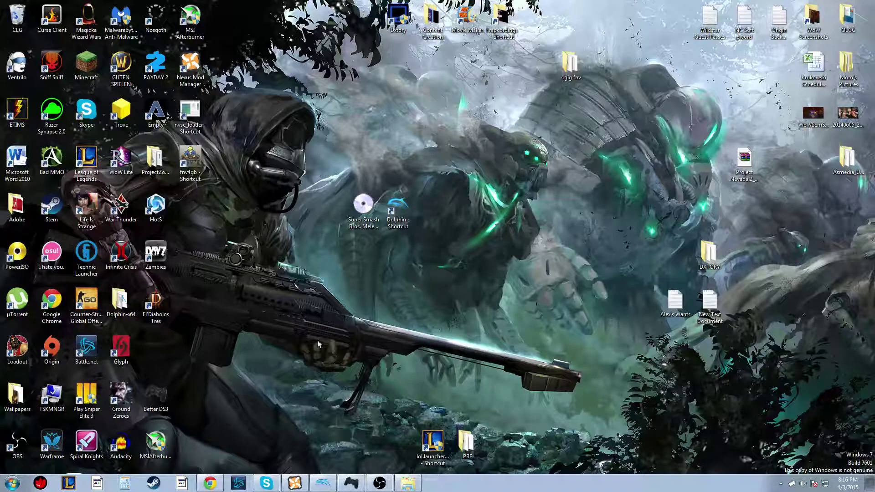
Fill the gap in the desktop icon column with the Better DS3, MSIAfterburner setup and fnv4gb icons.
left_click(156, 396)
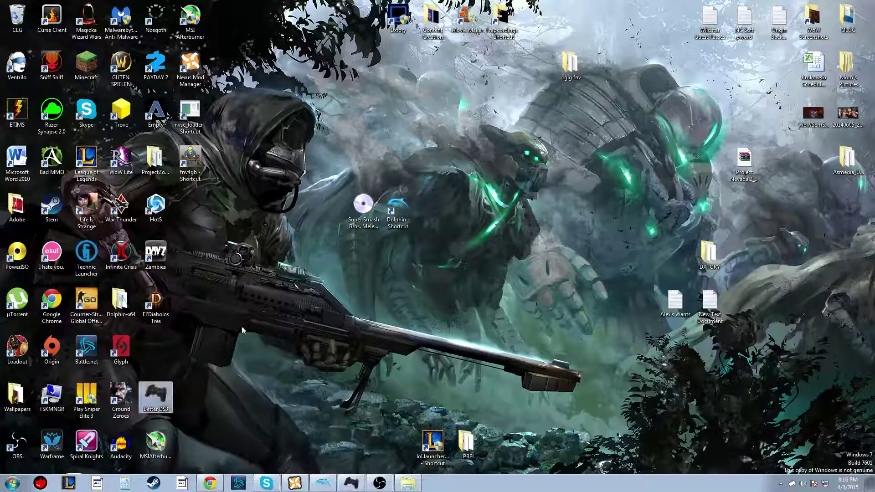
left_click_drag(157, 396, 157, 347)
left_click_drag(156, 442, 156, 394)
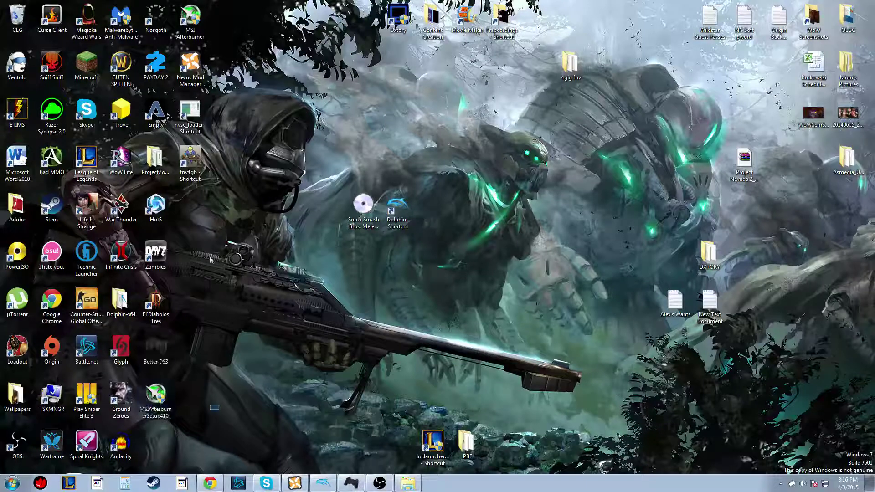
left_click_drag(162, 442, 160, 443)
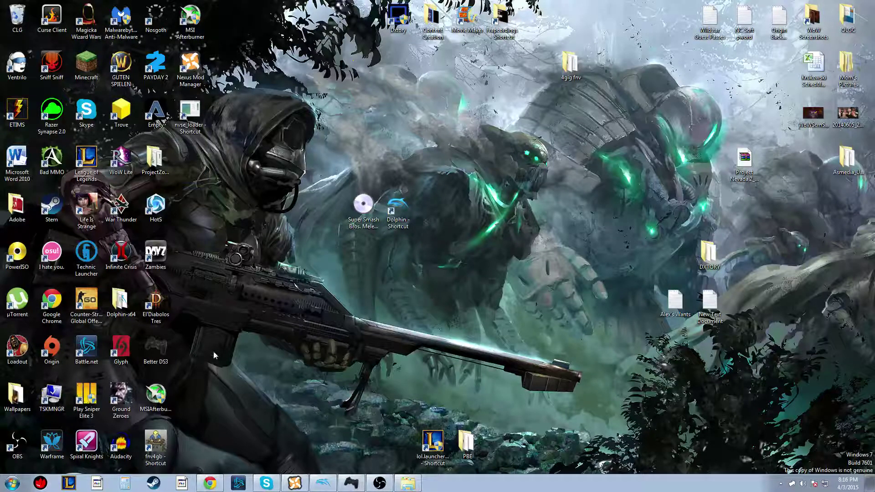
left_click_drag(156, 349, 355, 299)
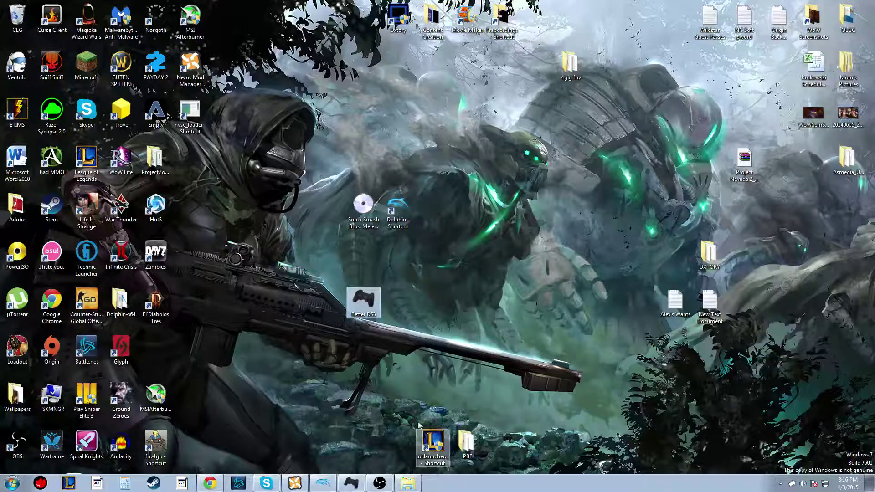
left_click_drag(358, 313, 155, 360)
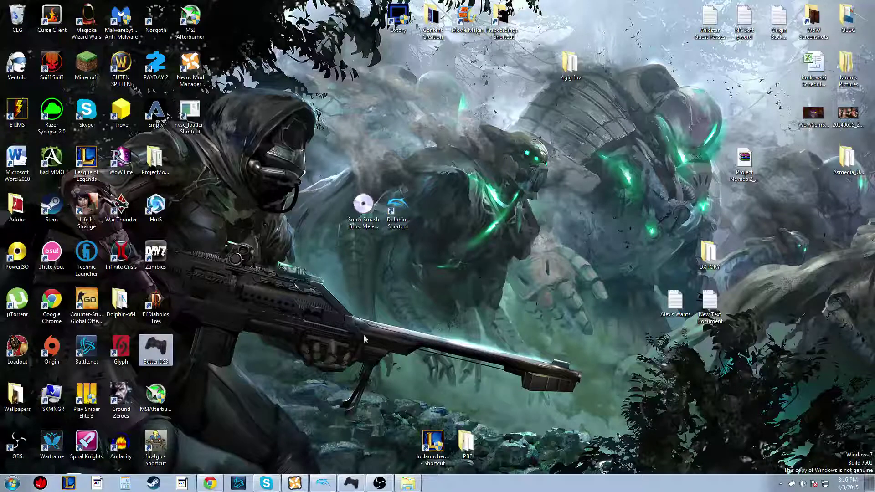
Launch Dolphin from its desktop shortcut and point out Super Smash Bros. Melee in the game list.
left_click(367, 213)
left_click(404, 214)
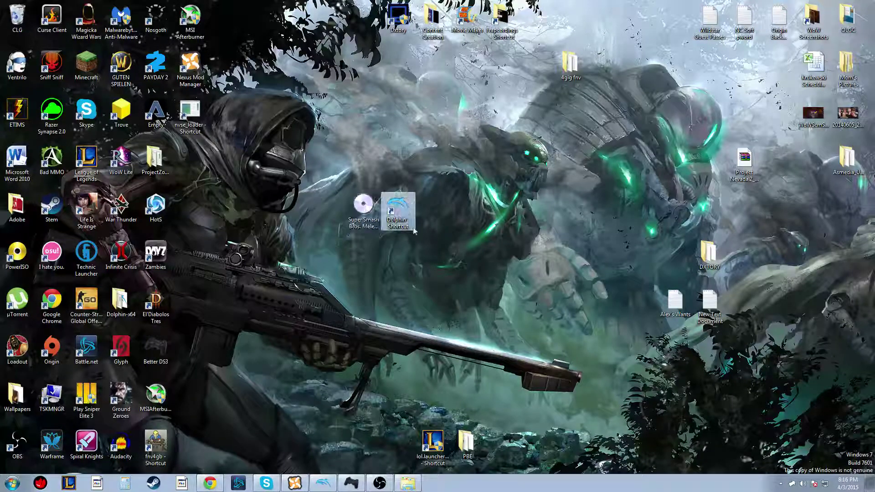
double_click(402, 205)
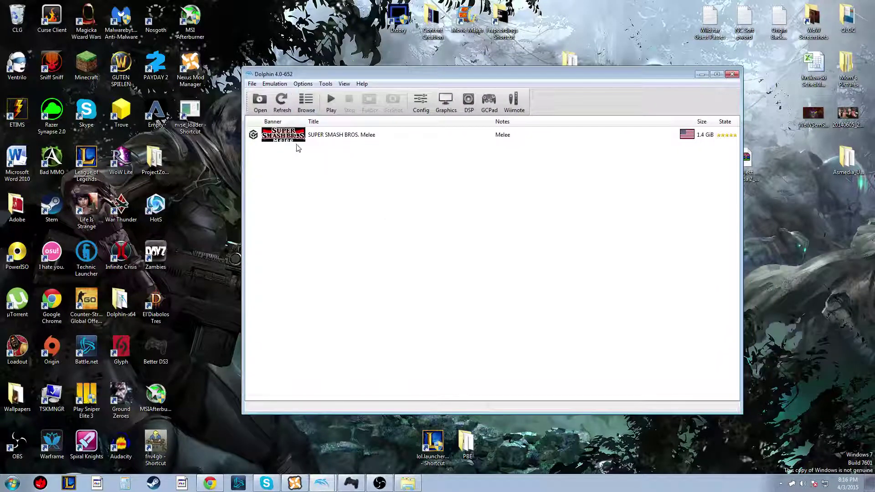
left_click(301, 136)
left_click(319, 203)
left_click(324, 138)
left_click(311, 200)
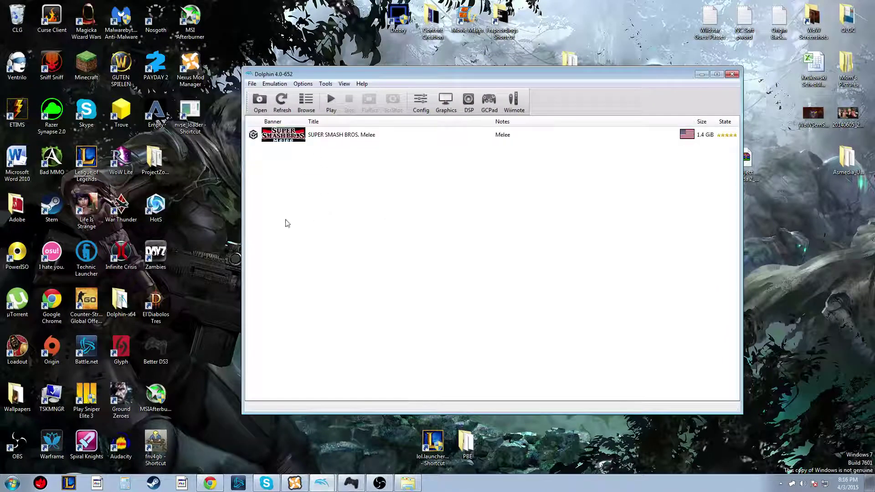
Browse to the Super Smash Bros. Melee (USA) (v1.02) file on the Desktop for loading, and cancel the file selection.
left_click(256, 104)
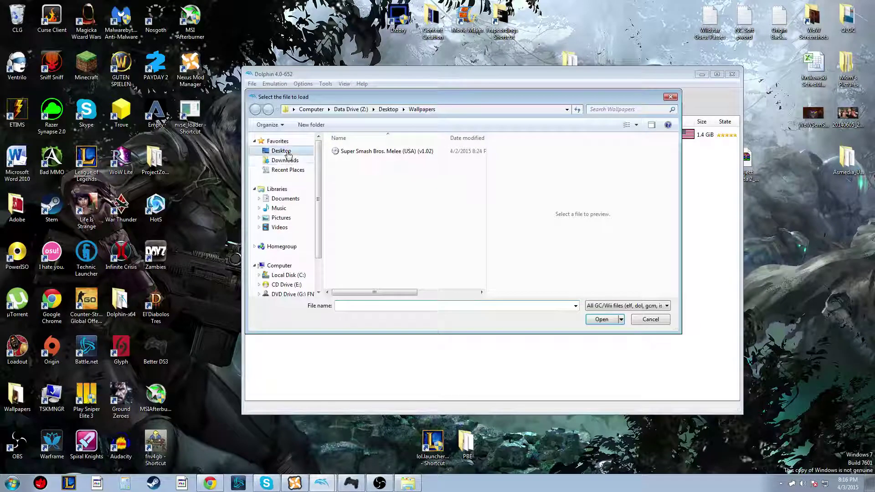
left_click(288, 155)
left_click_drag(483, 150, 484, 254)
left_click(435, 251)
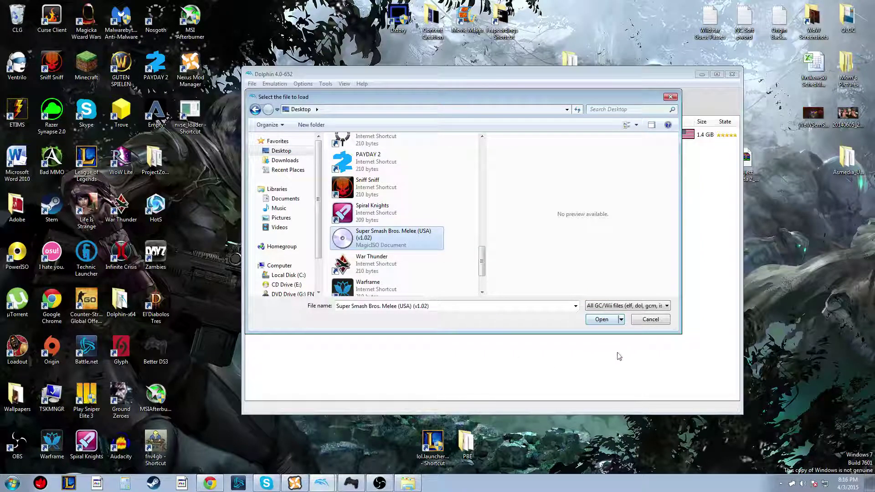
left_click(648, 320)
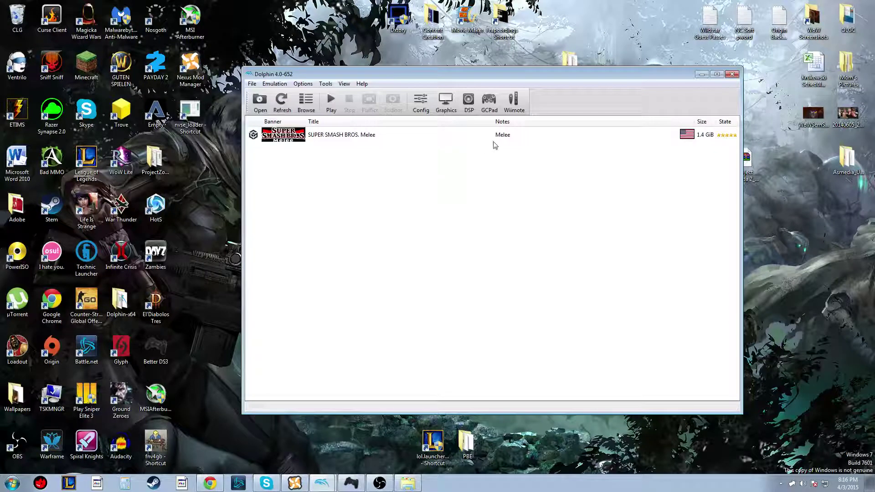
Switch the Pad 1 device to DInput/0/Keyboard Mouse and back to the DInput/0 MotioninJoy controller, and cancel the GCPad configuration.
left_click(489, 101)
left_click(423, 188)
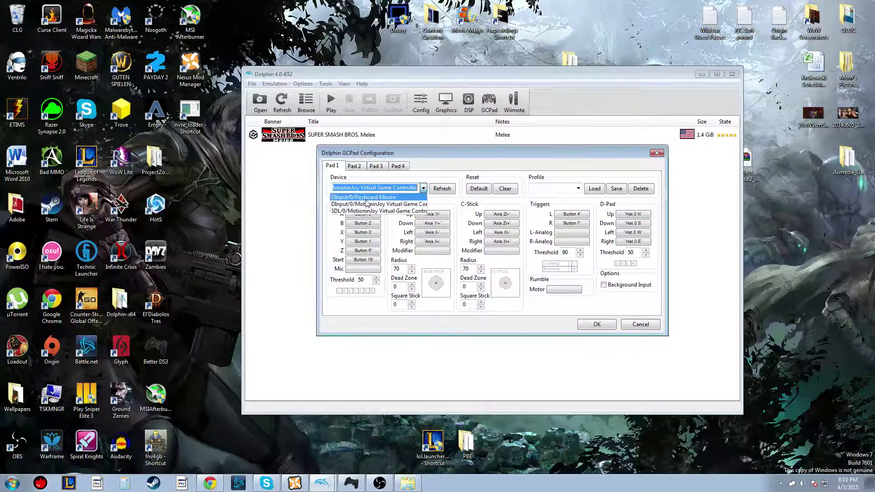
left_click(367, 199)
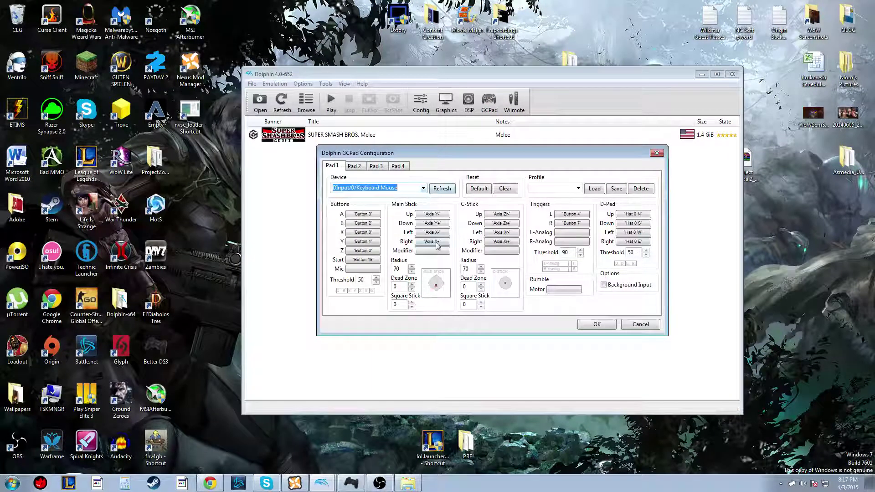
left_click(423, 188)
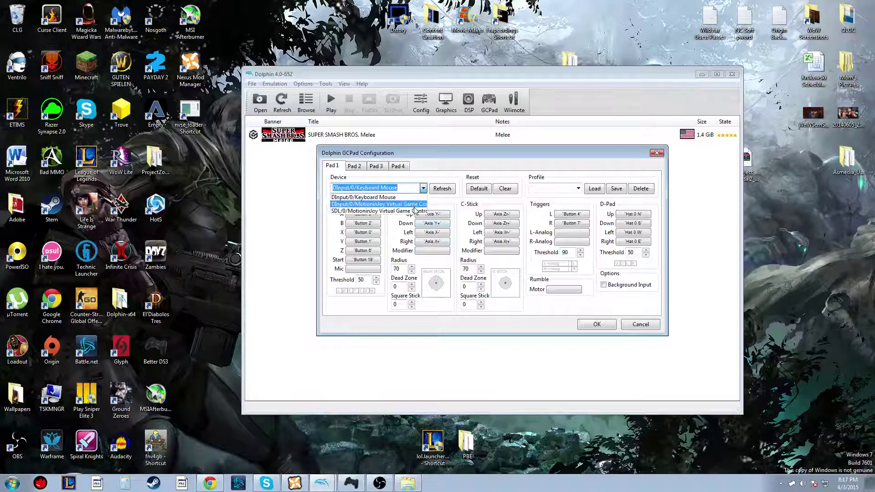
left_click(415, 205)
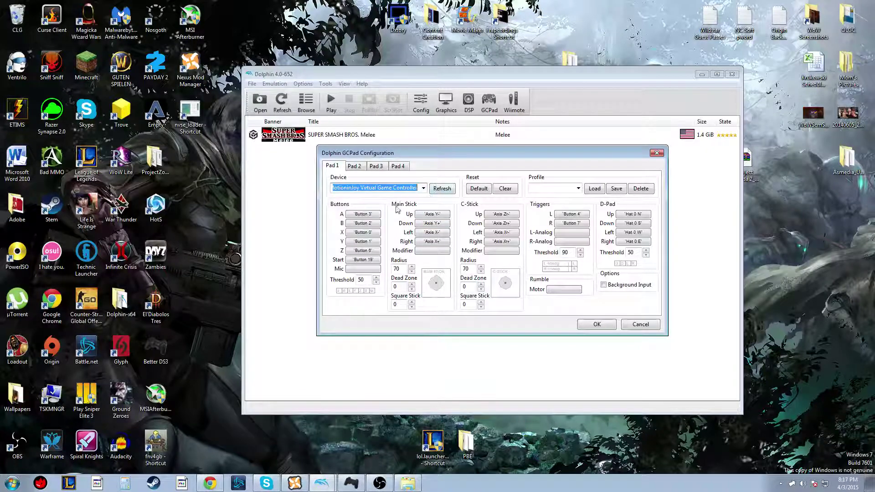
left_click(634, 326)
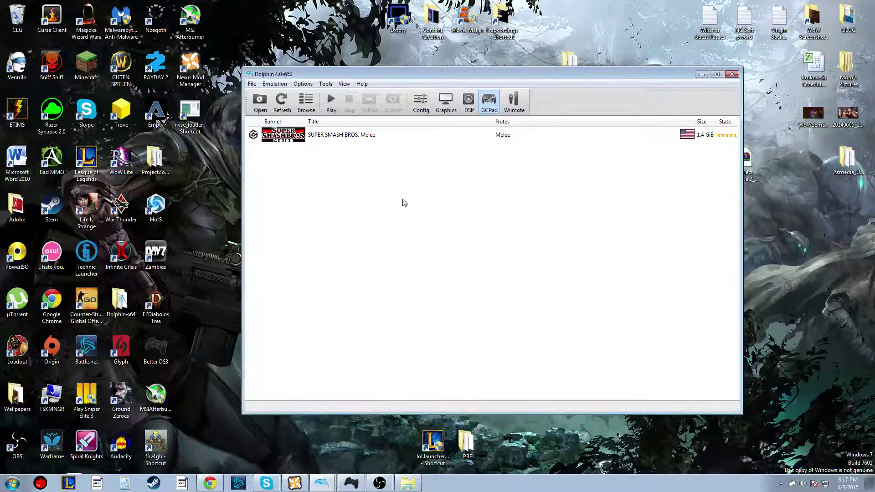
Reopen the GCPad configuration to review the input devices available for Pad 1, and leave without saving.
left_click(482, 108)
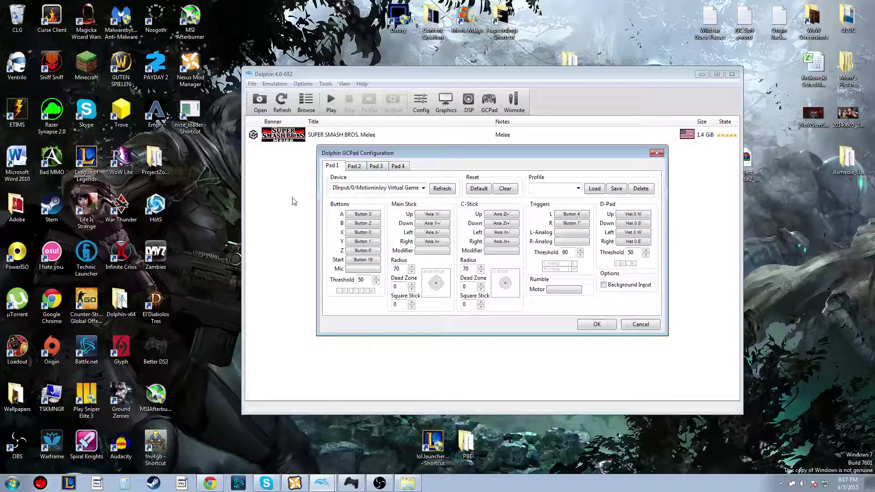
left_click(423, 188)
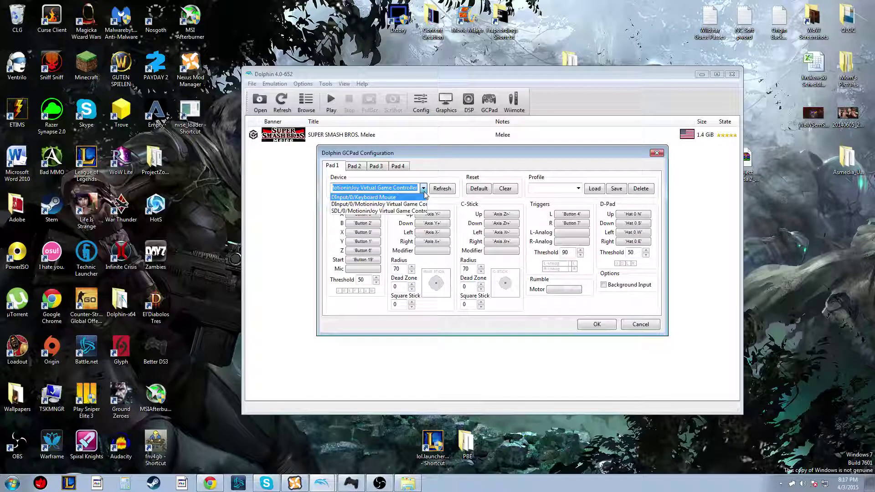
left_click(423, 189)
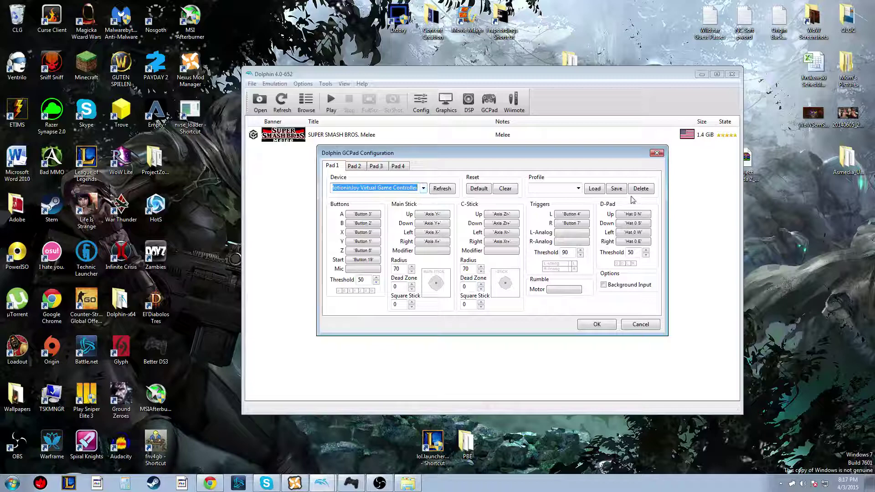
left_click(633, 325)
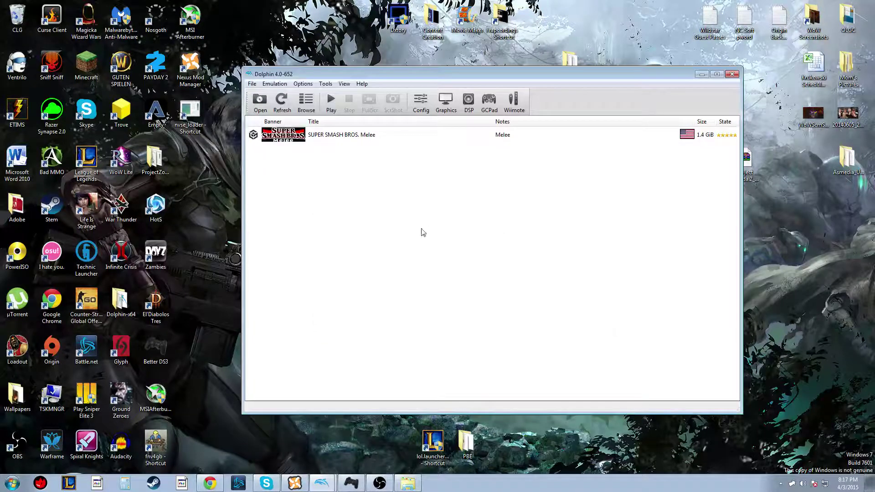
Examine Dolphin's general configuration, including the framelimit choices, along with its Interface, Audio, Gamecube, Wii and Paths settings.
left_click(421, 103)
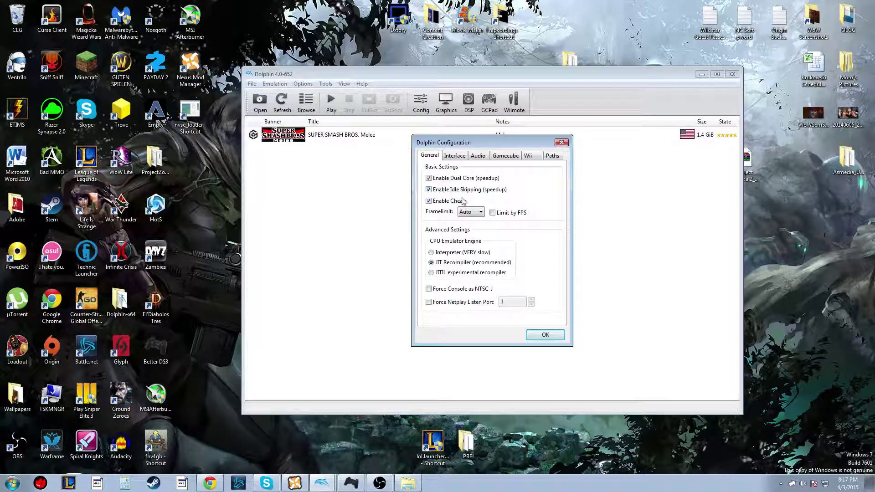
left_click(469, 215)
left_click(470, 215)
left_click(459, 158)
left_click(477, 156)
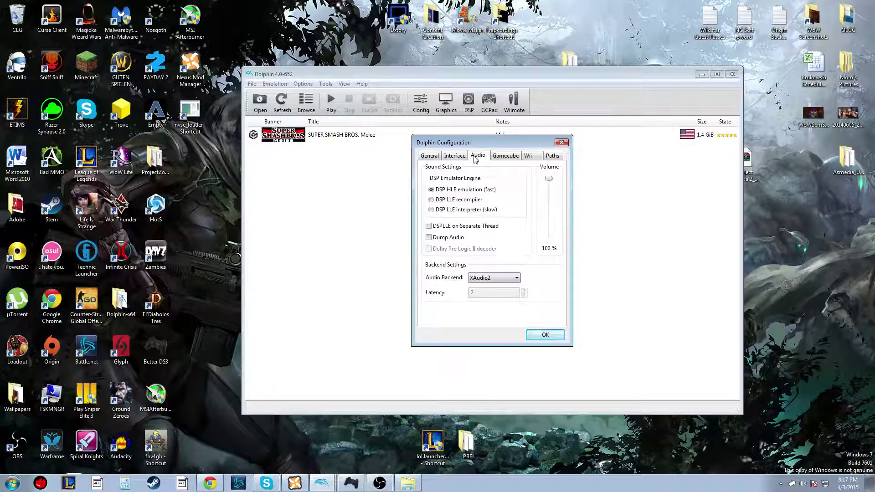
left_click(506, 157)
left_click(529, 156)
left_click(551, 158)
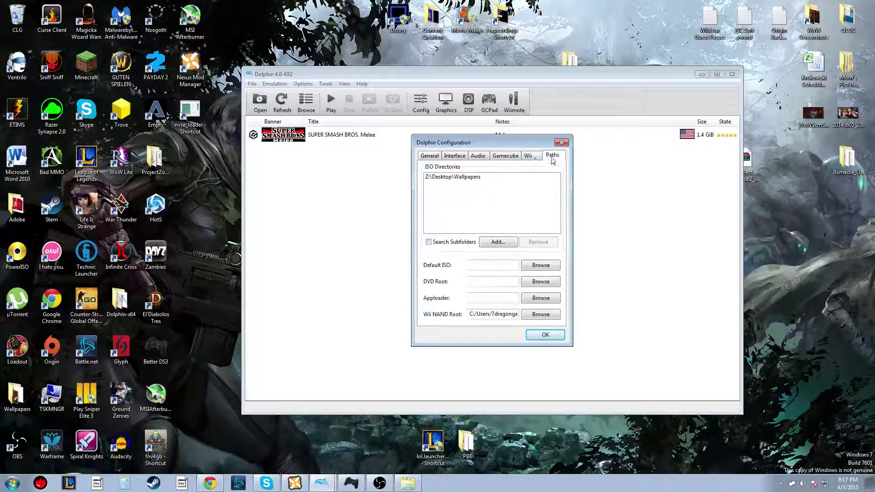
Recheck the Dolphin configuration pages back to the General and Interface settings, and close the configuration dialog.
left_click(530, 157)
left_click(501, 157)
left_click(482, 157)
left_click(439, 155)
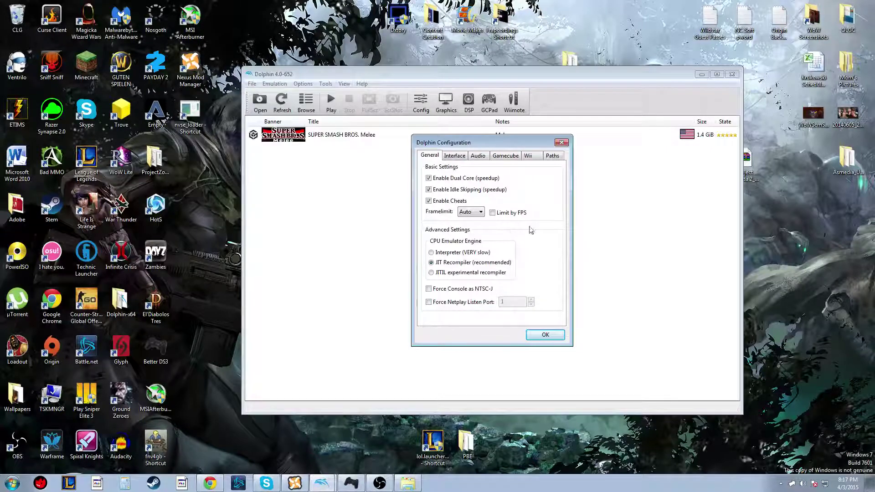
left_click(456, 157)
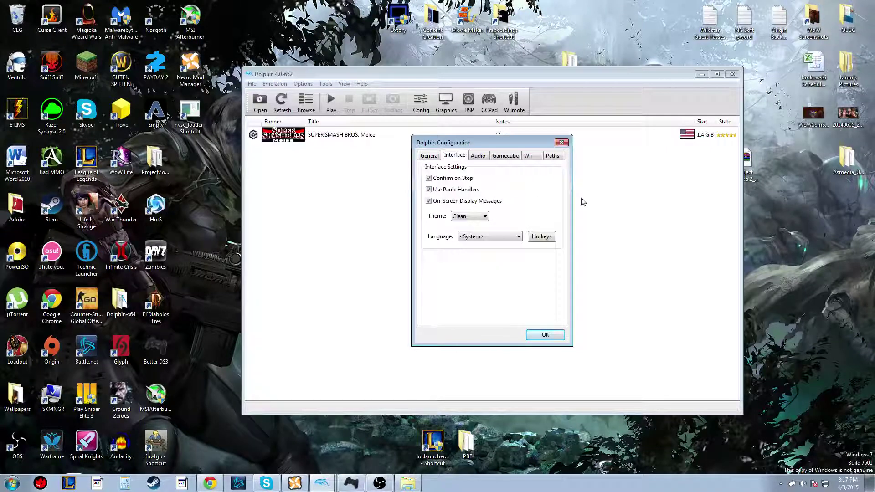
left_click(430, 156)
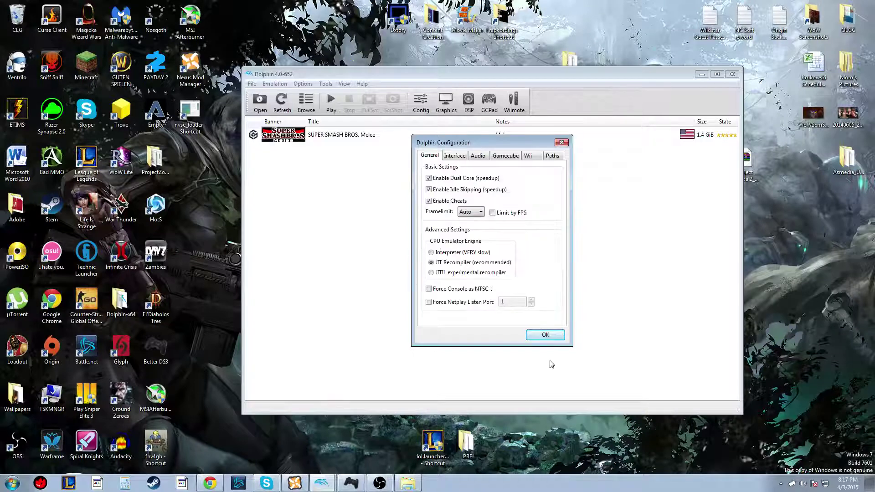
left_click(546, 336)
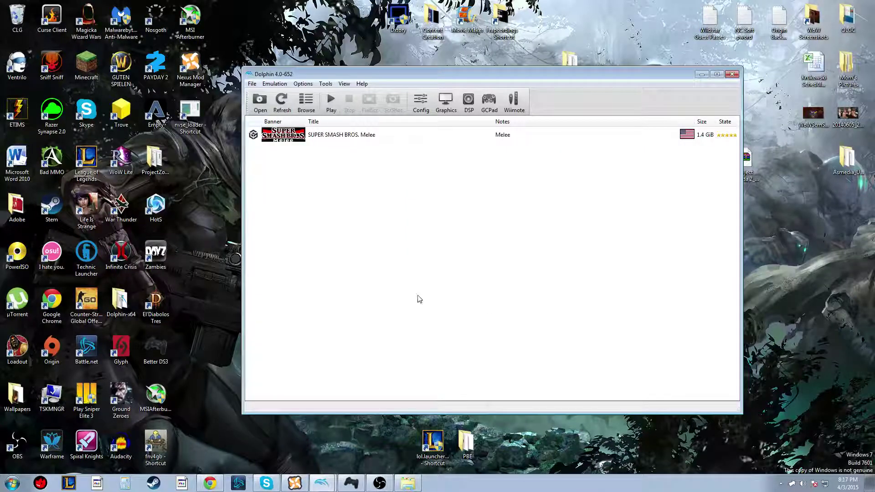
Open the properties of Super Smash Bros. Melee and review its AR codes.
right_click(337, 136)
left_click(353, 139)
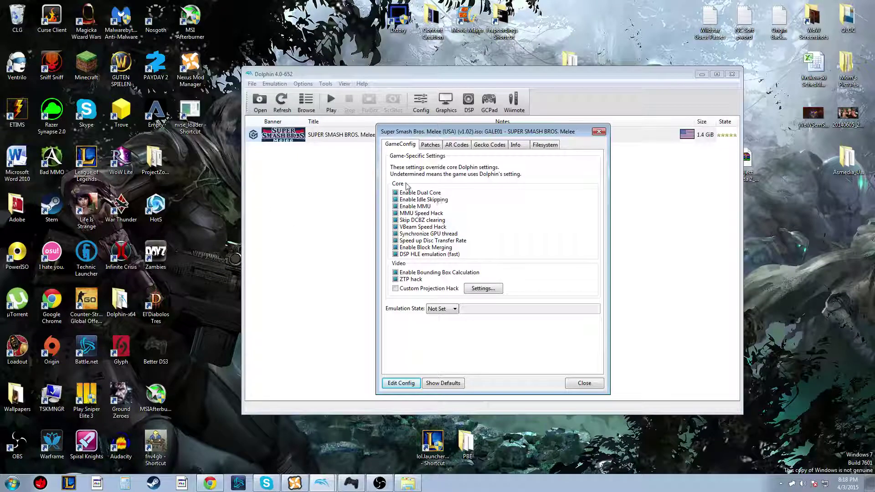
left_click(454, 146)
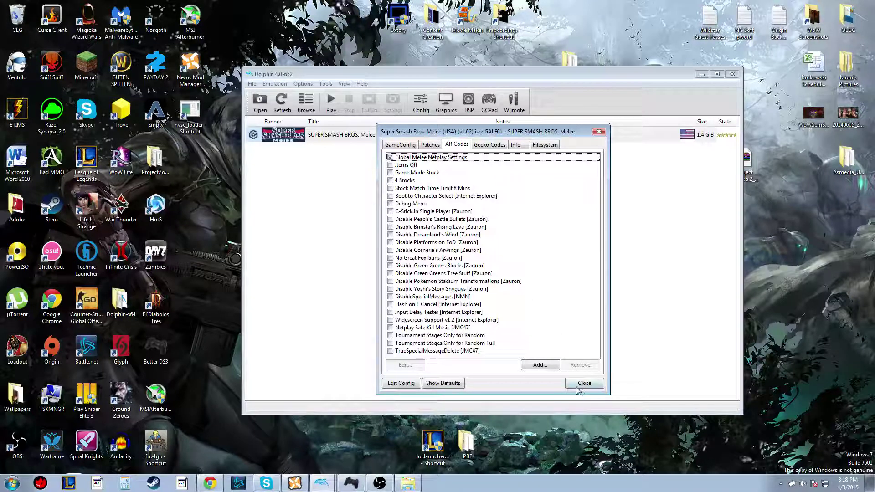
Close the game properties and launch Super Smash Bros. Melee, activating Player 1 on the character select screen.
left_click(578, 387)
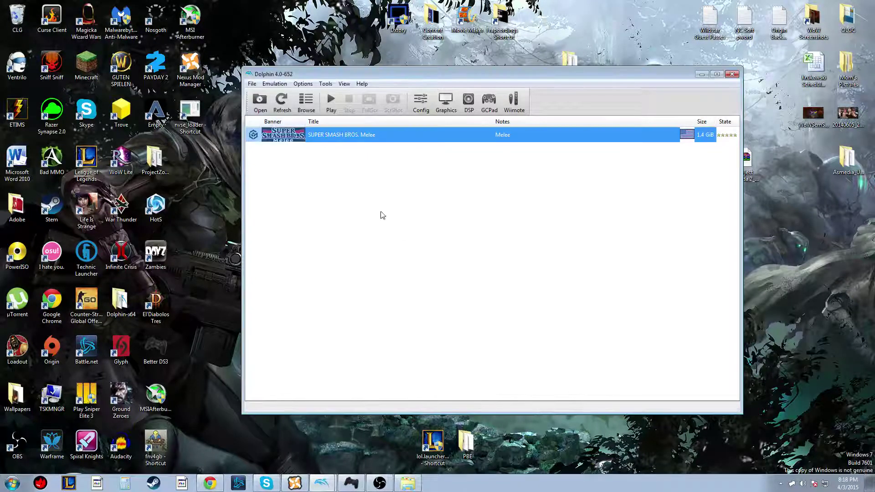
double_click(453, 137)
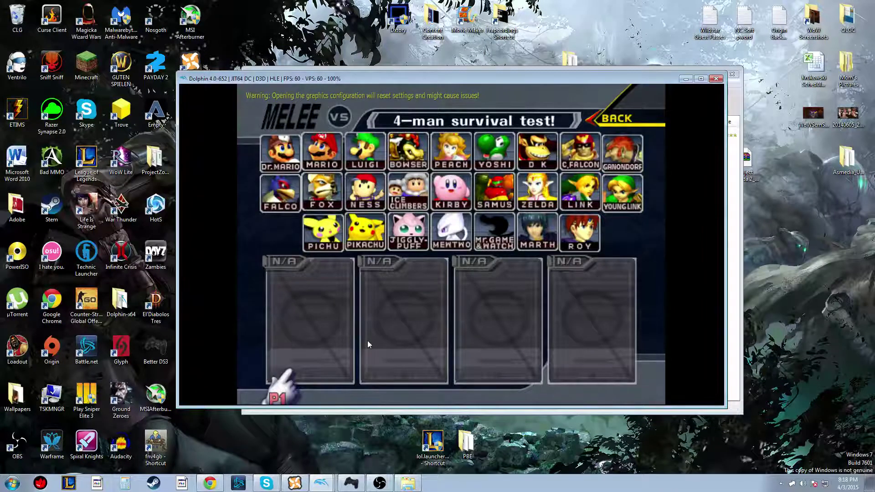
key("Up")
key("Right")
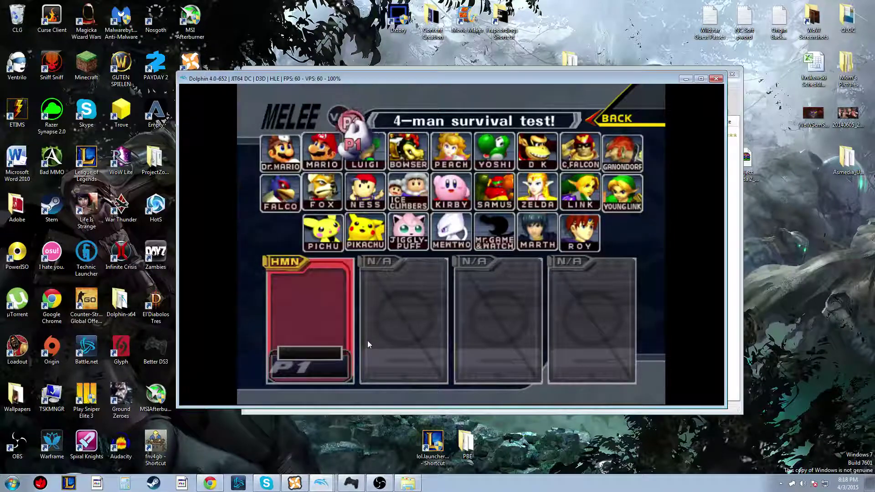
Turn the three empty player slots into CPU opponents on the character select screen.
key("Down")
key("Left")
key("Right")
key("Up")
key("Down")
key("Up")
key("Left")
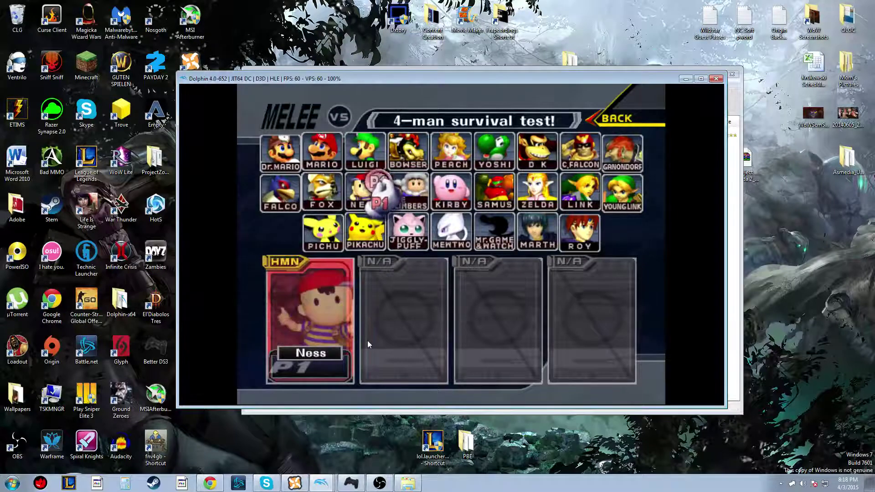
key("Down")
key("x")
key("Right")
key("x")
key("Right")
key("Down")
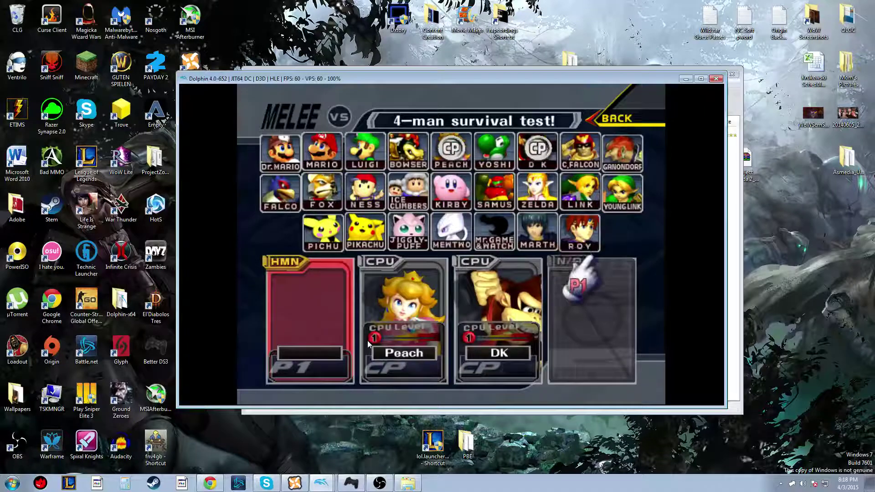
key("Left")
key("x")
Choose Mr. Game & Watch as Player 1's character.
key("Up")
key("Up")
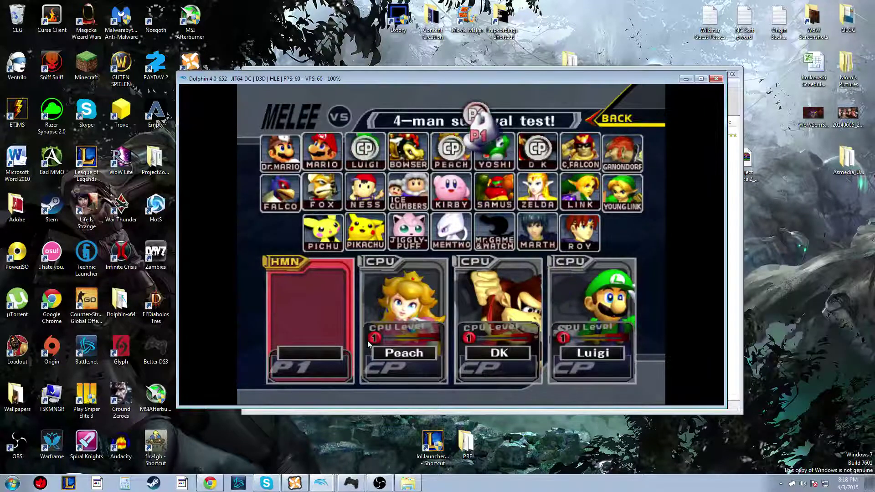
key("Right")
key("Left")
key("Down")
key("Down")
key("Left")
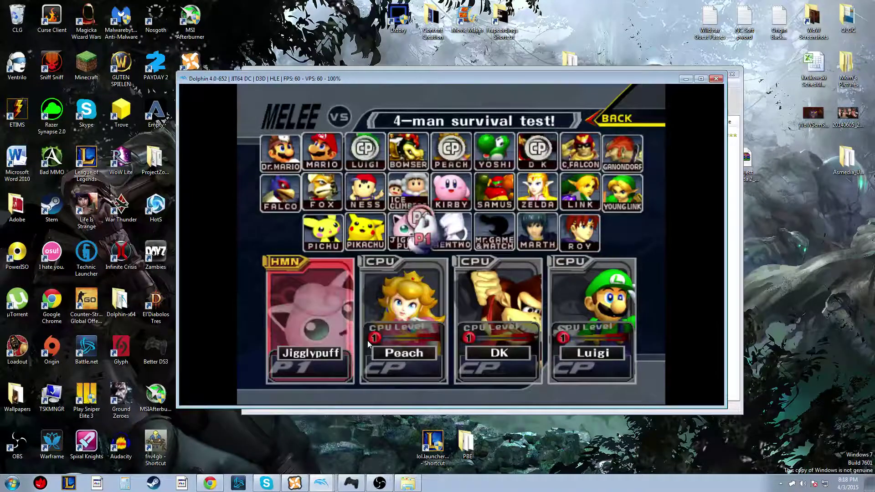
key("Right")
key("x")
Open the custom rules, raise the stock count to 5 and return it to 4.
key("Up")
key("x")
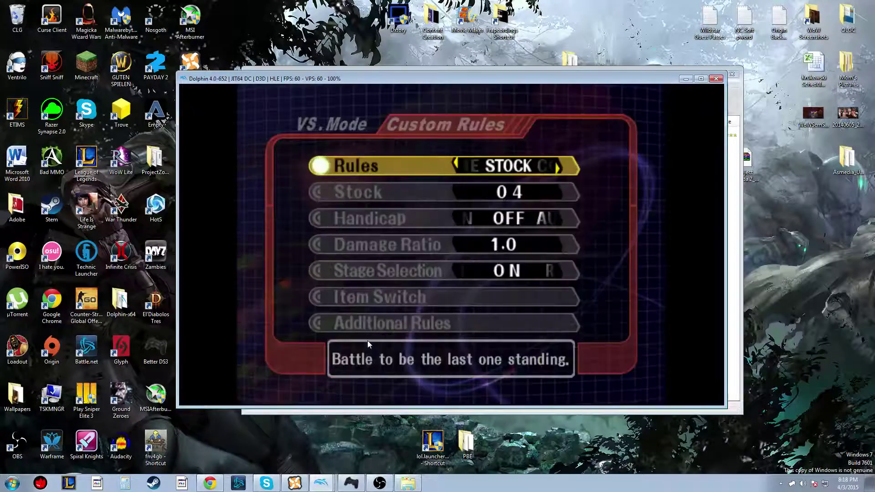
key("Down")
key("Right")
key("Down")
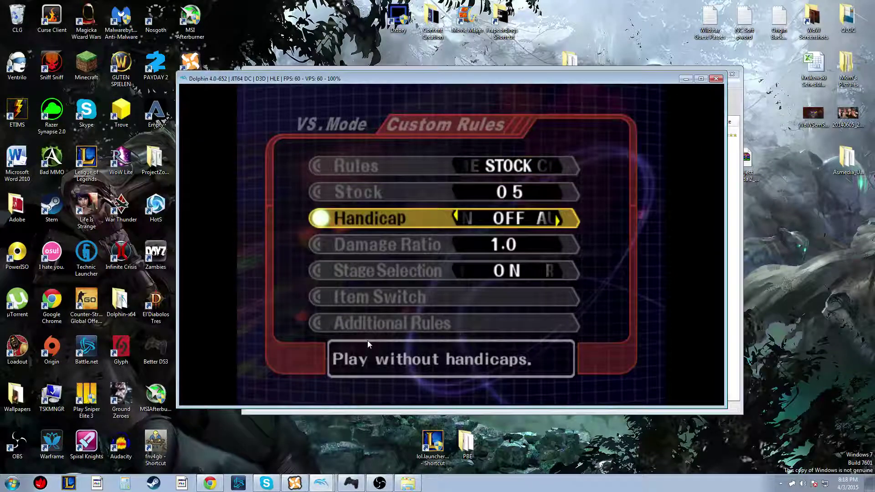
key("Up")
key("Left")
Review the custom rules down to Item Switch and return to the character select screen.
key("Down")
key("Down")
key("Down")
key("Down")
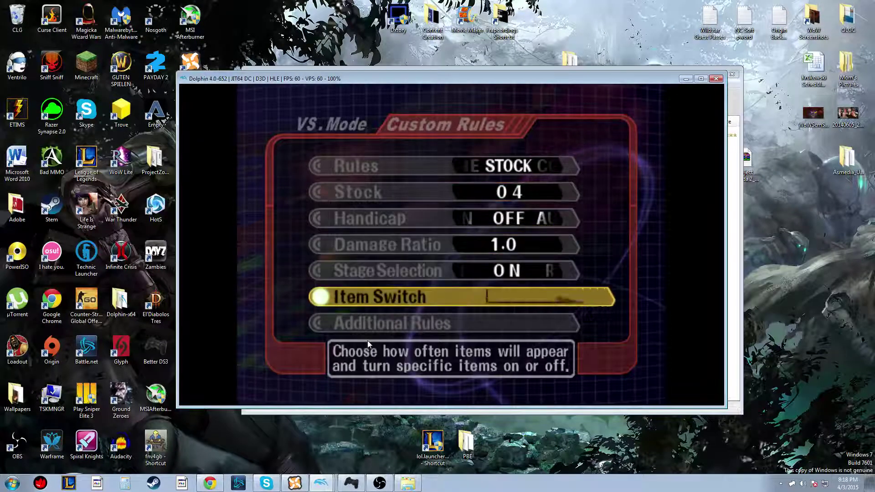
key("Up")
key("Up")
key("Up")
key("Up")
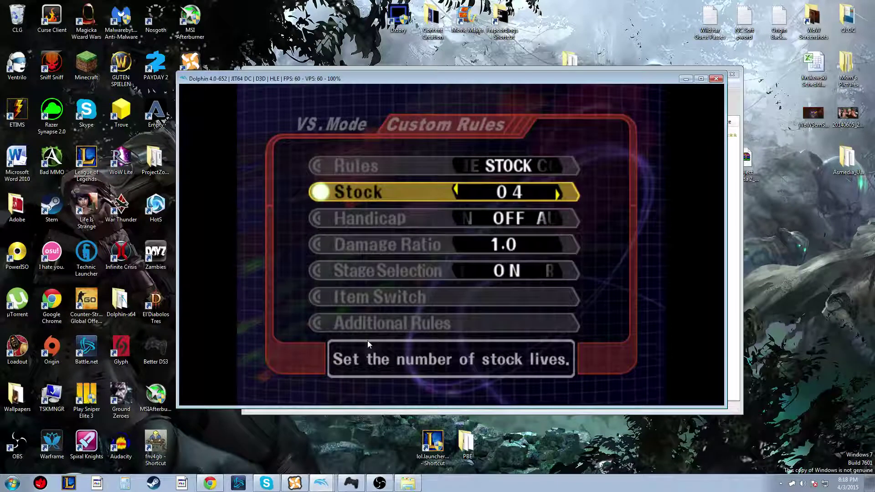
key("z")
Set the CPU level of Peach to 9.
key("Up")
key("Right")
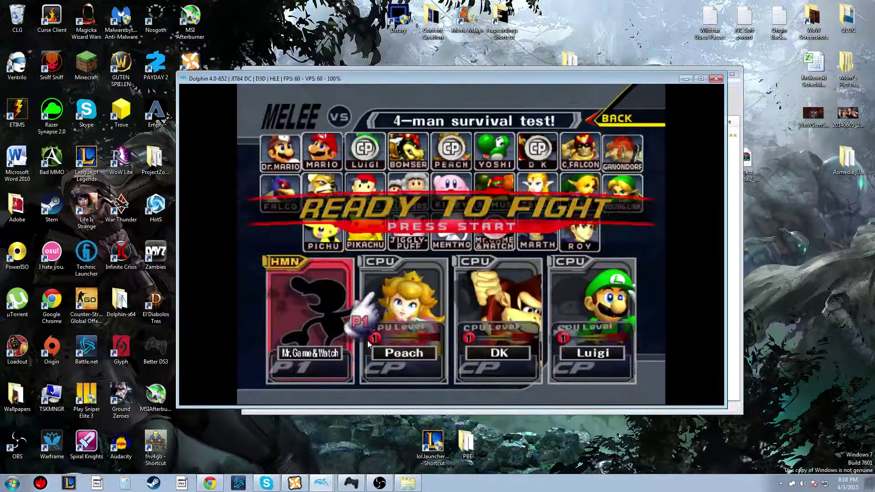
key("Right")
key("Left")
key("Right")
key("Left")
key("Right")
key("Left")
key("Left")
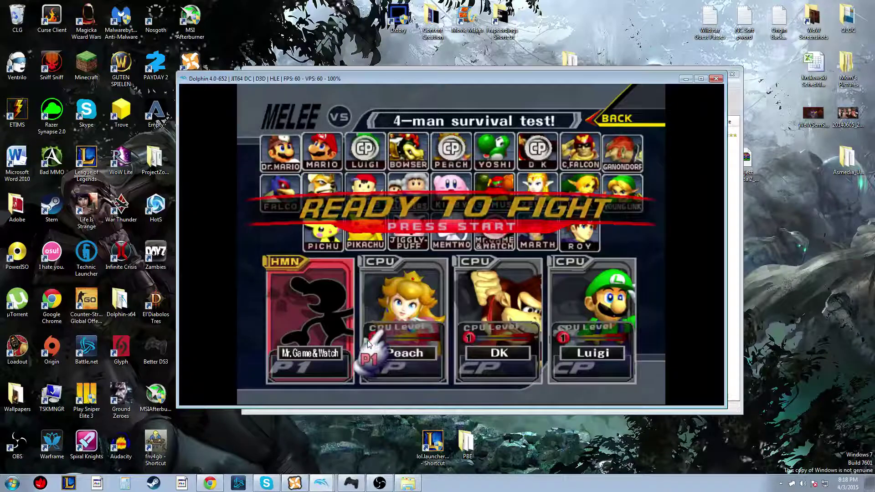
key("x")
key("Right")
key("x")
key("Left")
key("Up")
key("Down")
Raise the CPU levels of DK and Luigi to 9.
key("x")
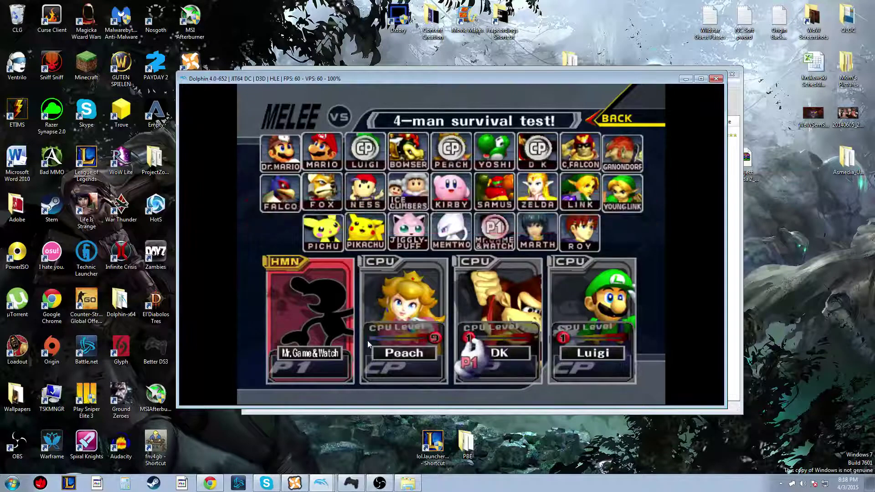
key("Right")
key("x")
key("Right")
key("Left")
key("x")
key("Right")
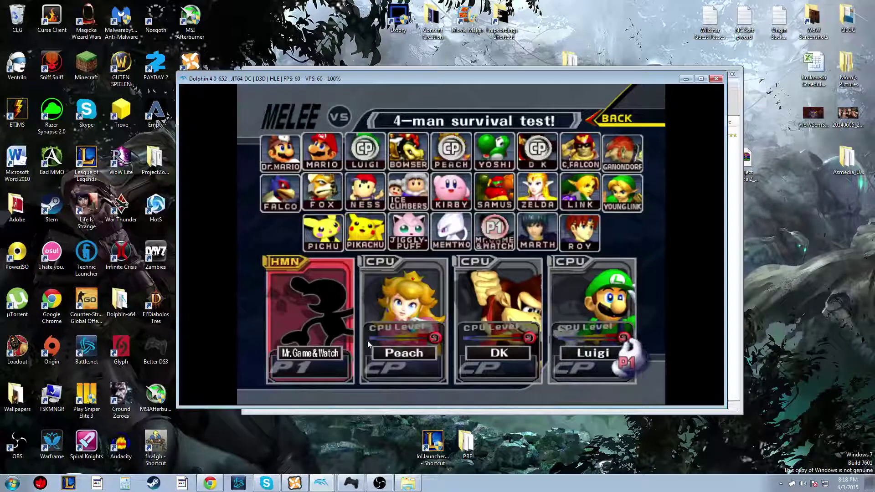
key("x")
key("Up")
key("Left")
key("Right")
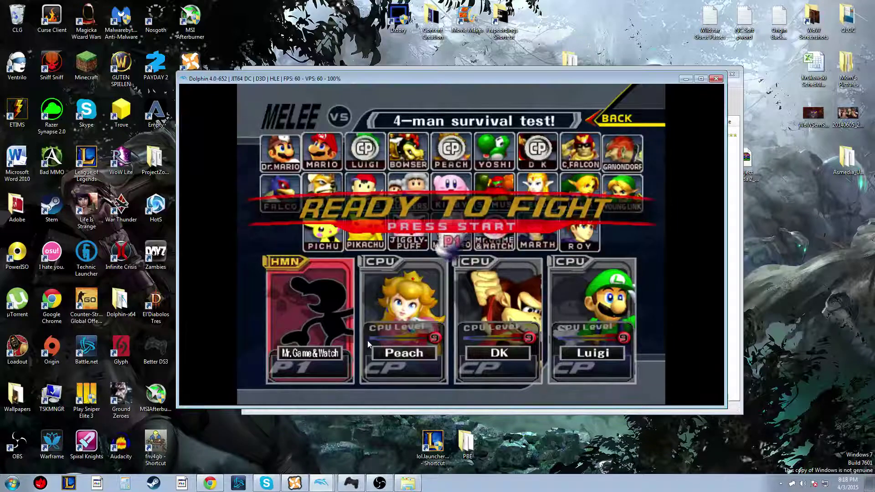
key("Up")
key("Down")
key("Left")
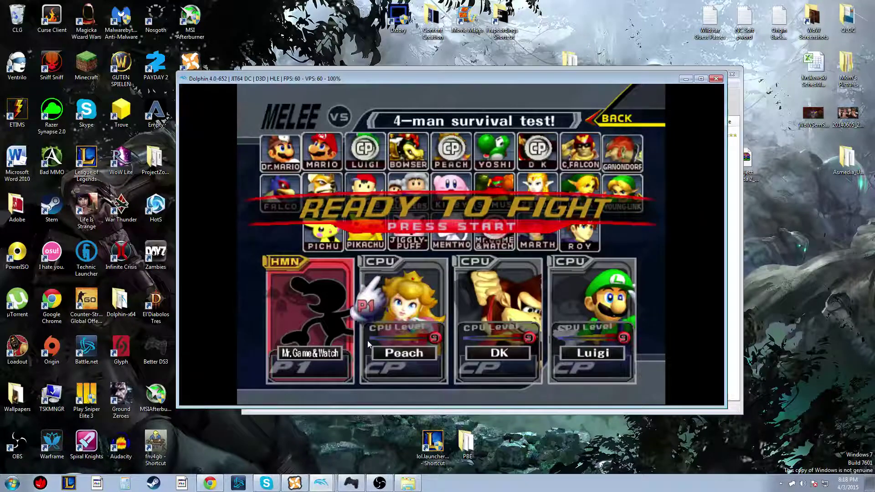
key("Down")
key("Up")
key("Right")
key("Down")
key("Left")
key("Up")
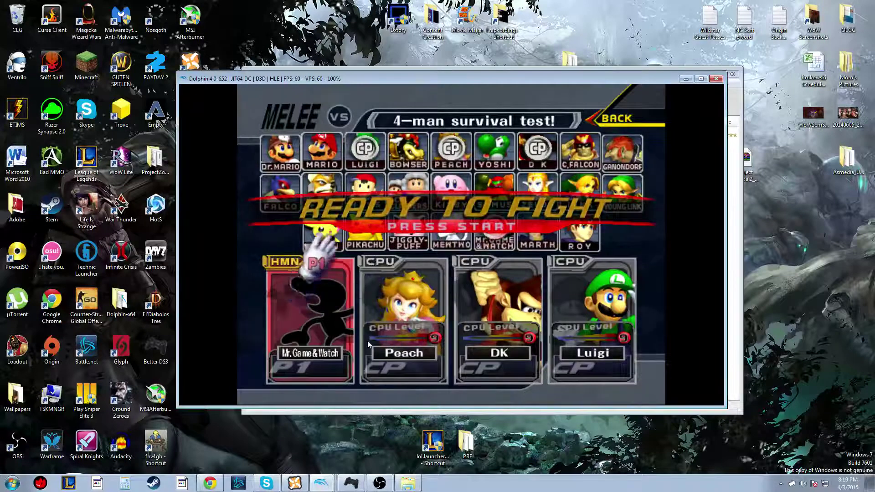
Deselect Mr. Game & Watch and move Player 1's token over to C. Falcon.
key("z")
key("Right")
key("Up")
key("Down")
key("Right")
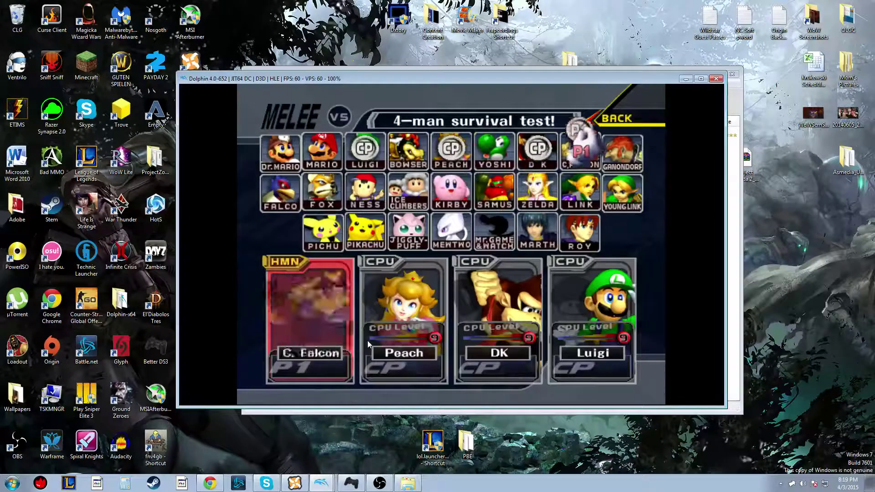
key("Right")
key("Up")
Stop the current emulation, confirming the exit, and move the main Dolphin window slightly down.
left_click(717, 79)
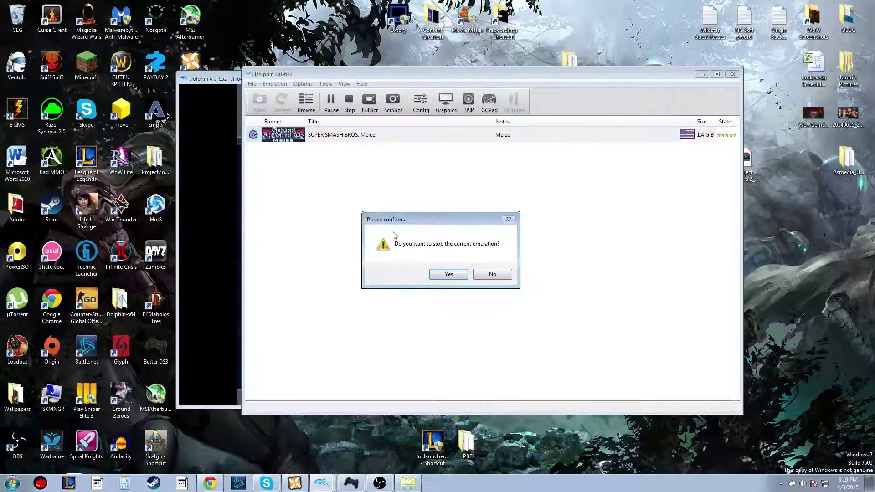
left_click(445, 275)
left_click_drag(311, 76, 309, 88)
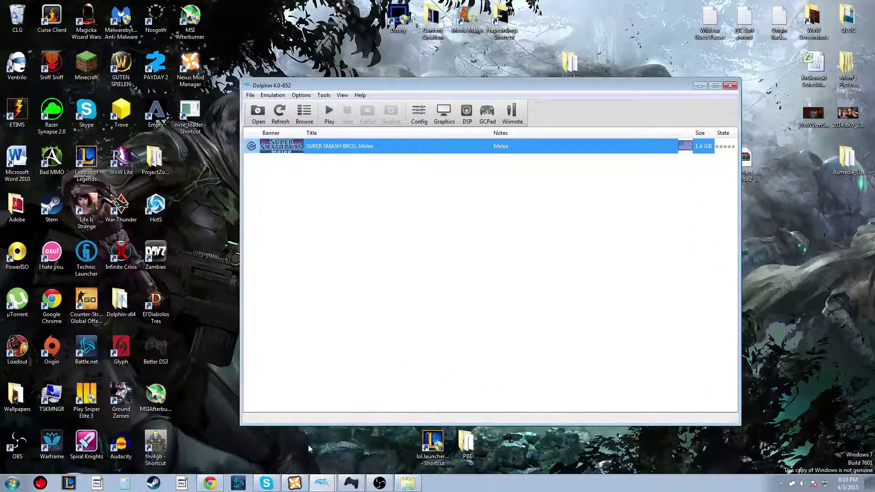